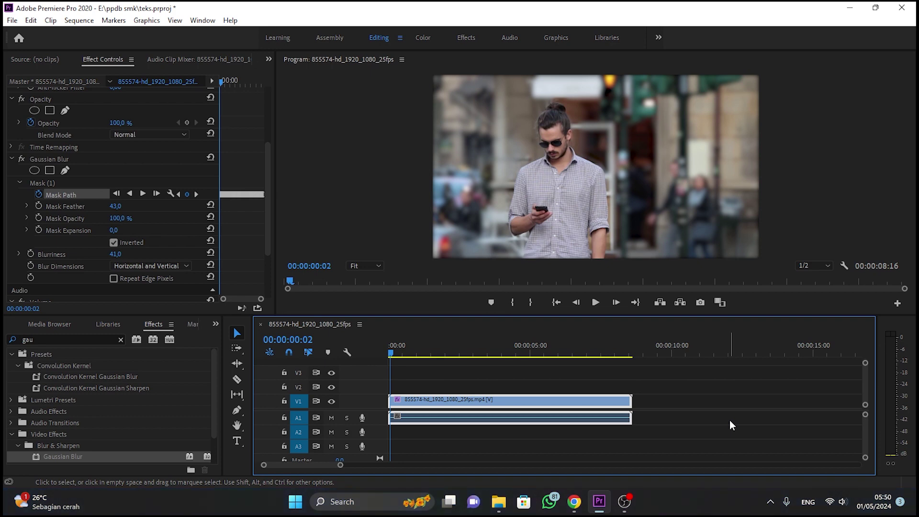
click(597, 307)
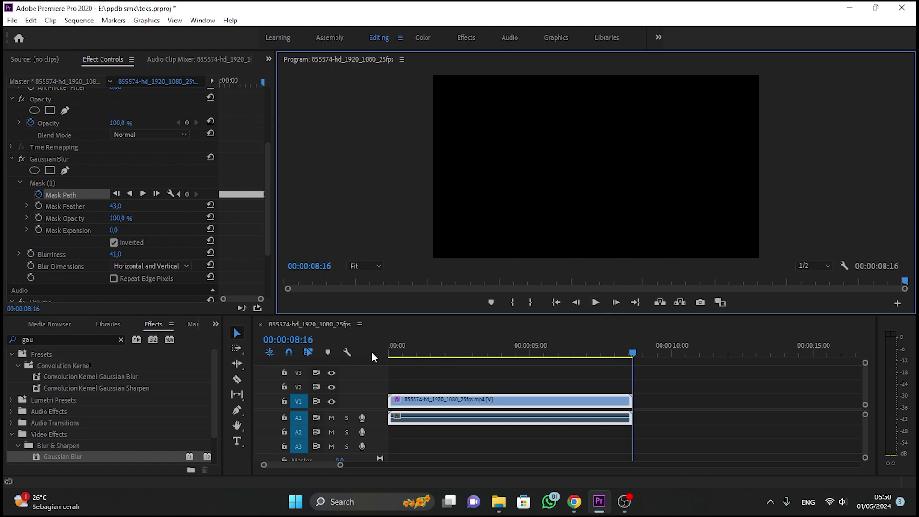
click(389, 352)
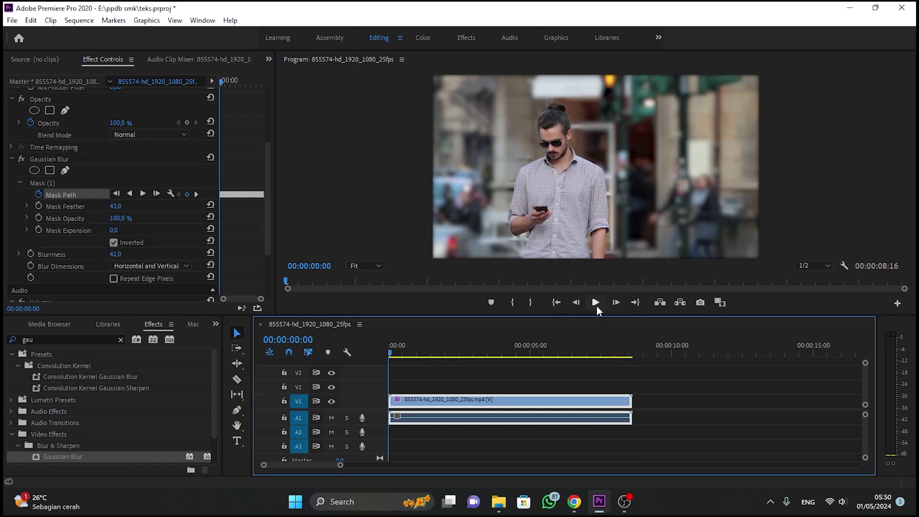
click(595, 306)
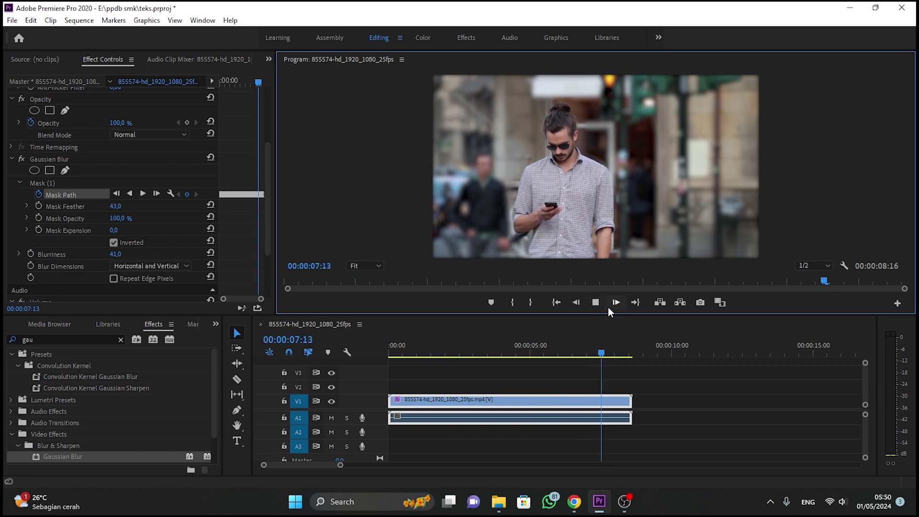
click(430, 354)
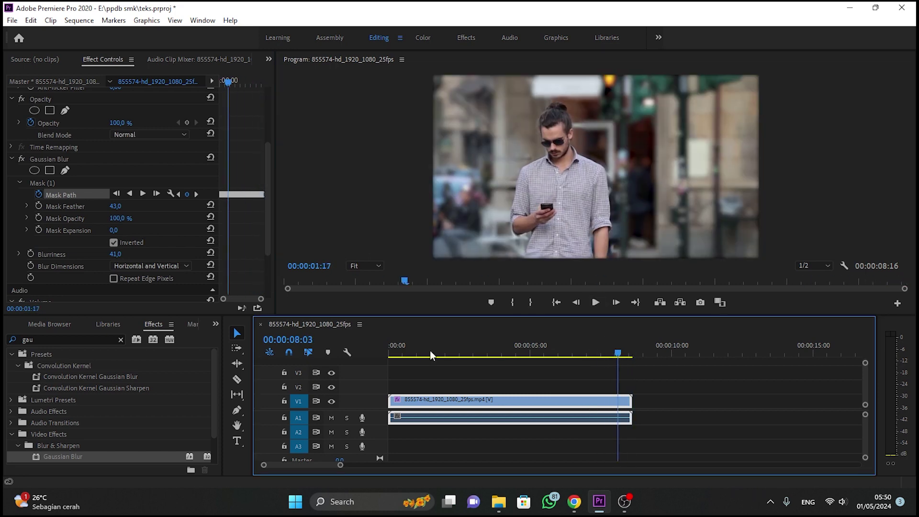
drag(429, 354, 364, 357)
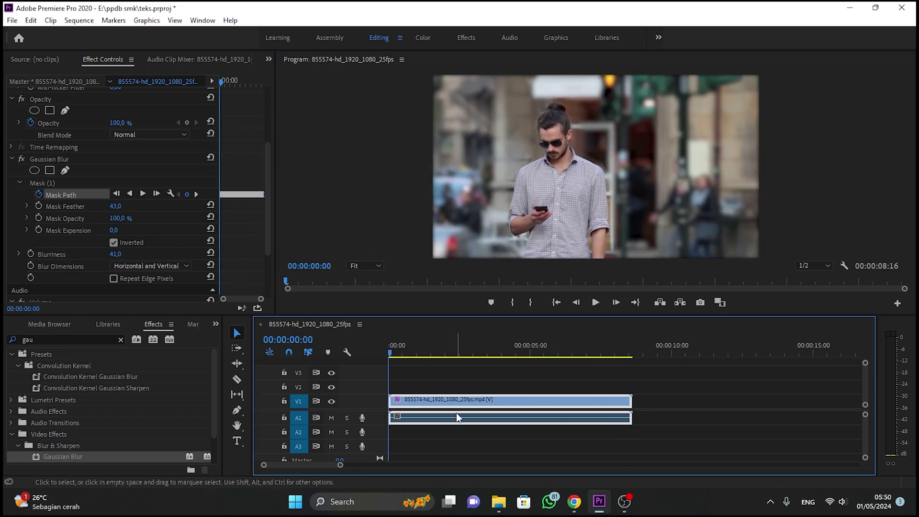
click(53, 184)
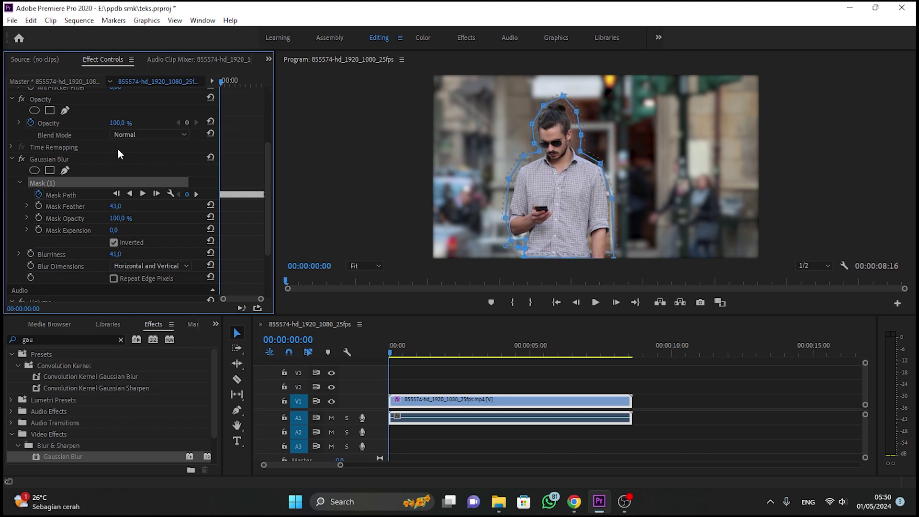
Delete Mask (1), then remove the Gaussian Blur effect from the street clip
click(67, 252)
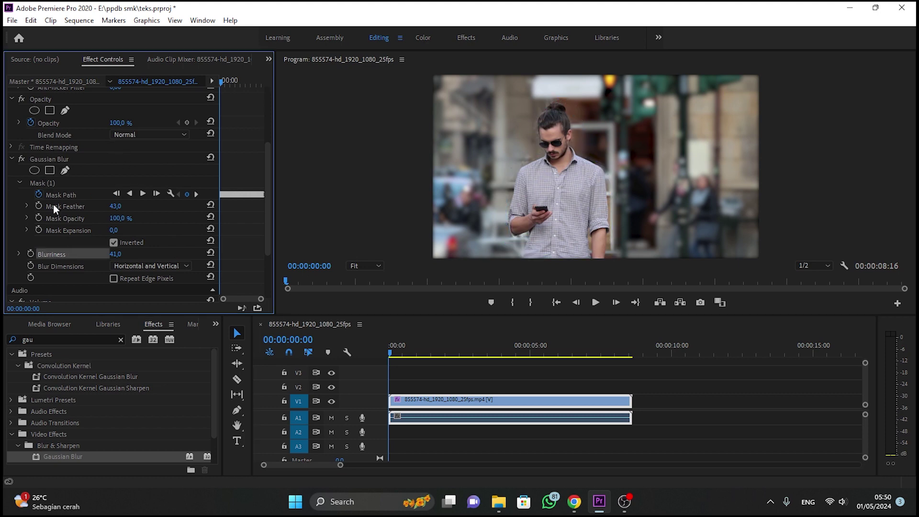
click(67, 182)
key(Delete)
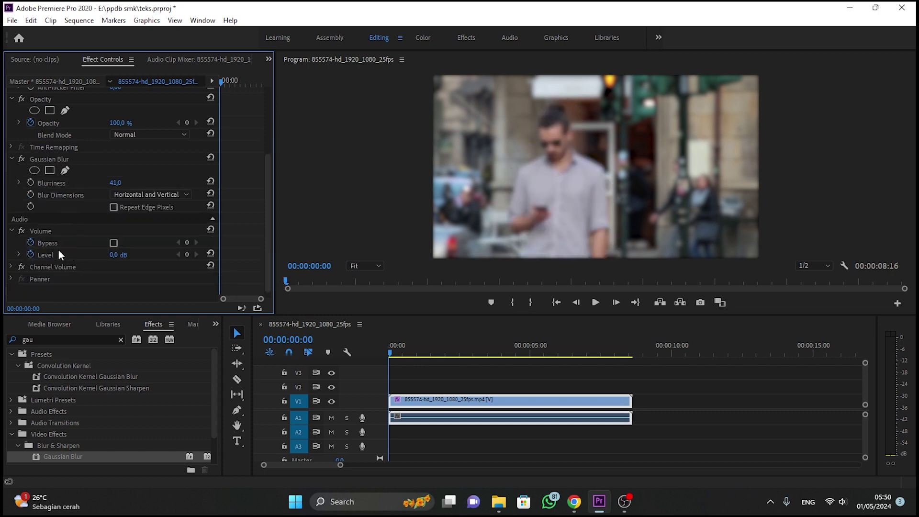
click(40, 159)
key(Delete)
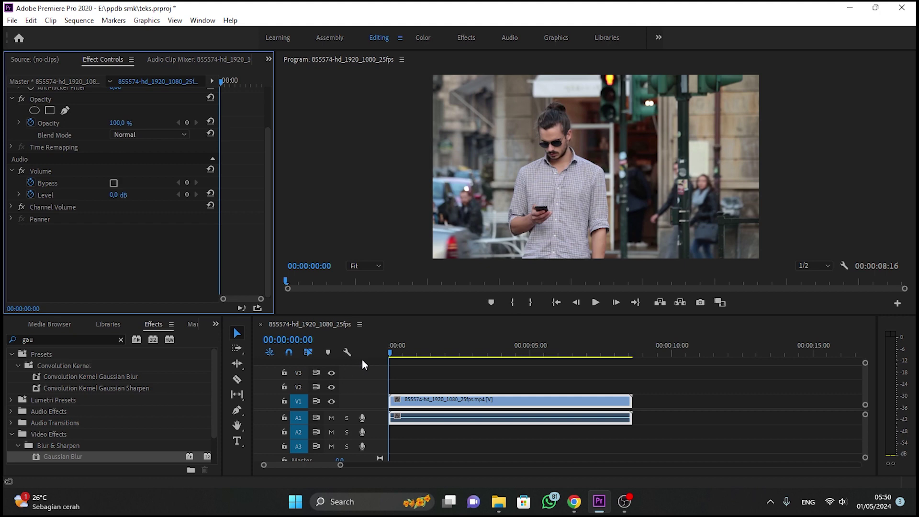
Play the clip in an enlarged preview and scrub back to confirm it is sharp
key(space)
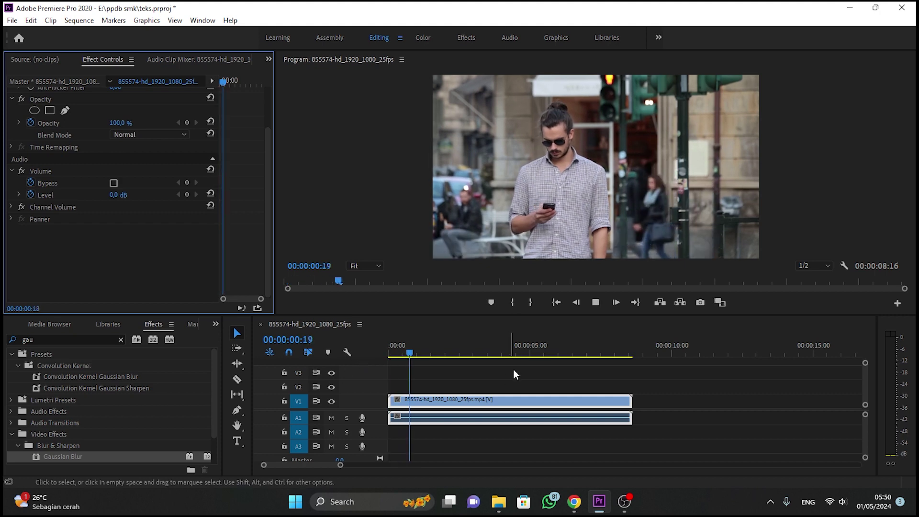
drag(555, 314, 555, 348)
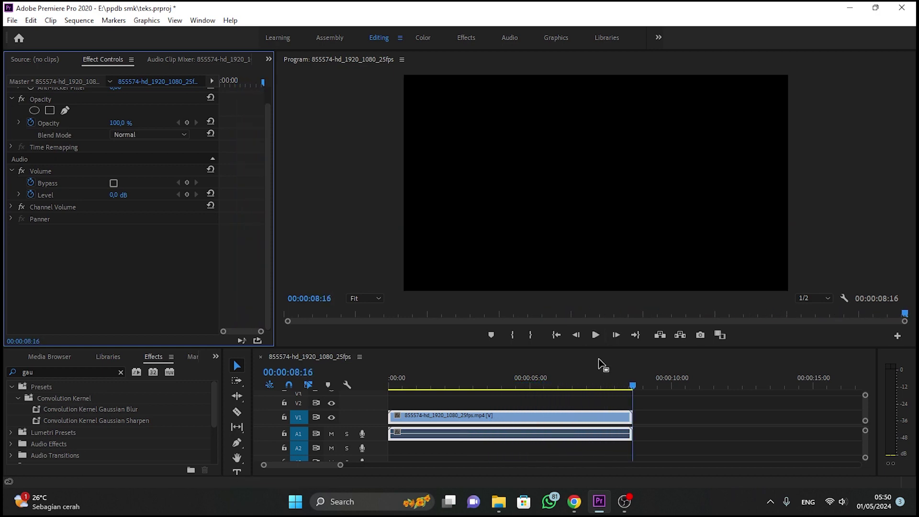
drag(549, 379, 407, 385)
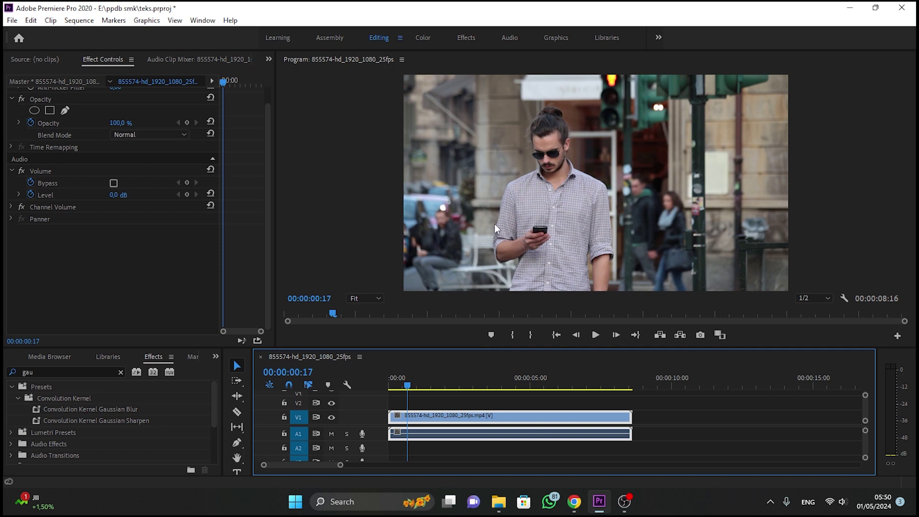
Enlarge the Effects panel and return to the Gaussian Blur results under Blur & Sharpen
click(213, 357)
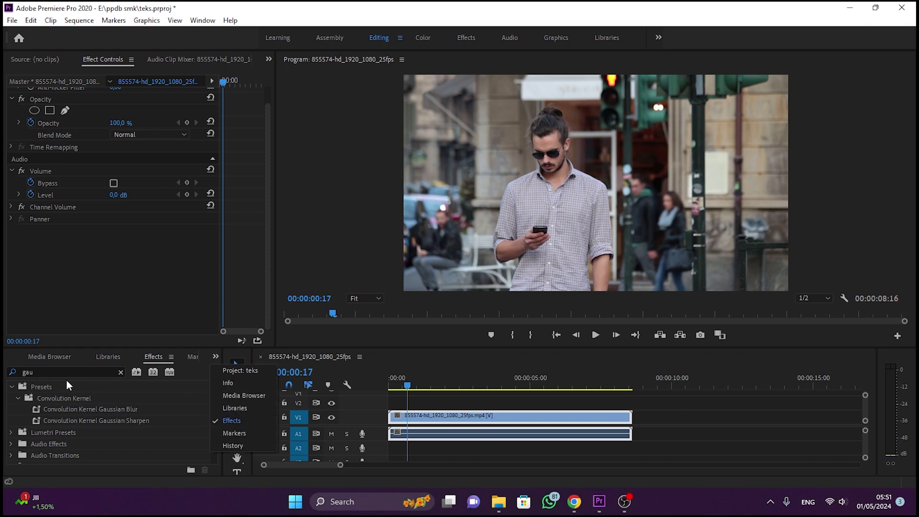
click(130, 345)
drag(130, 347, 132, 309)
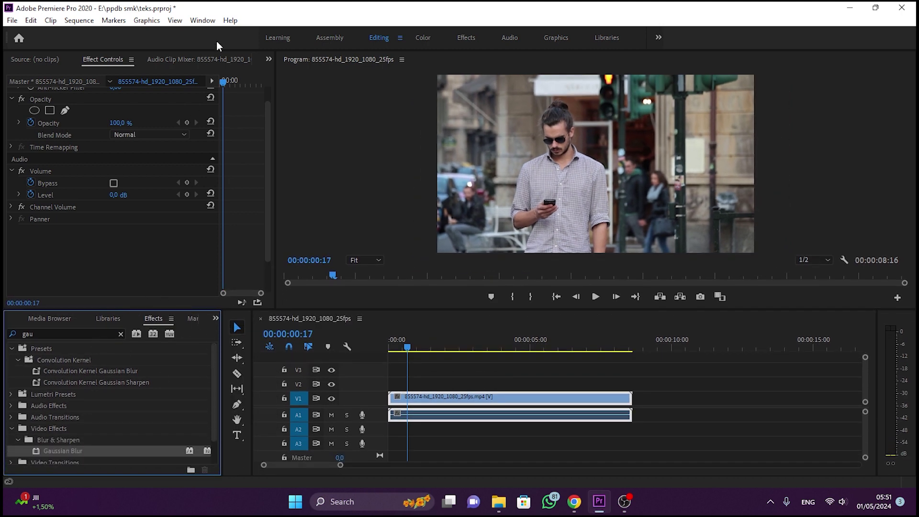
click(205, 20)
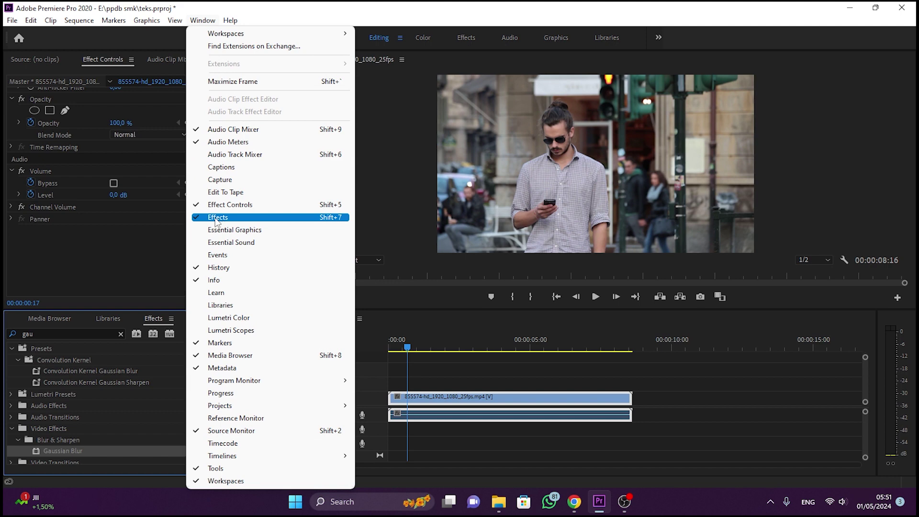
click(414, 290)
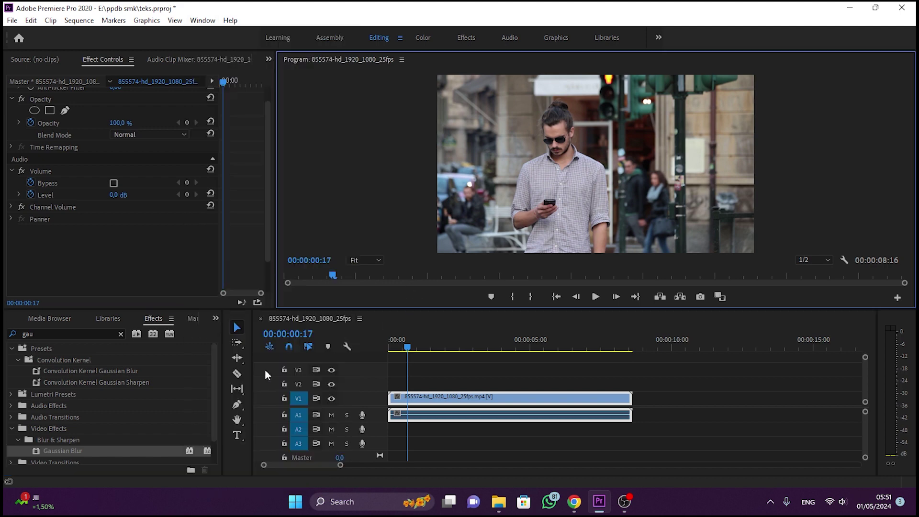
click(48, 333)
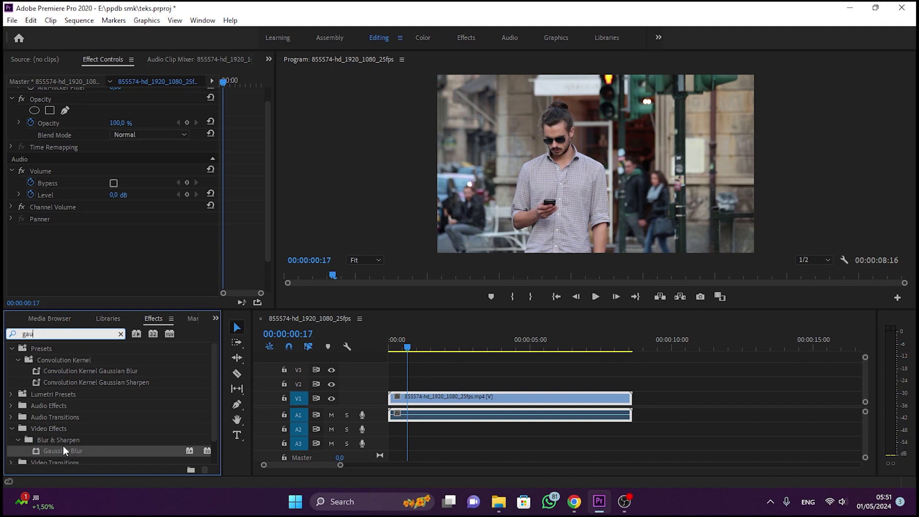
Apply Gaussian Blur to the street clip and add a freehand pen mask, Mask (1)
drag(54, 451, 419, 401)
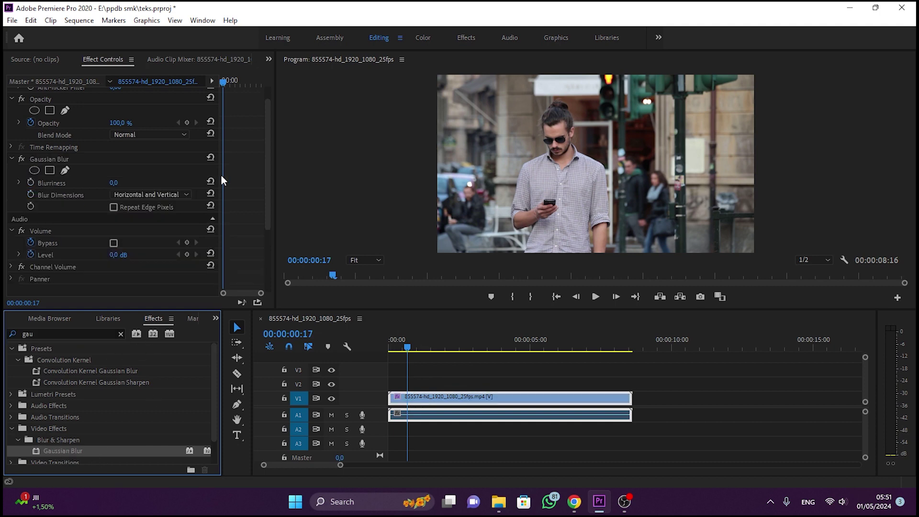
scroll(266, 142, up, 3)
scroll(136, 104, down, 4)
click(107, 61)
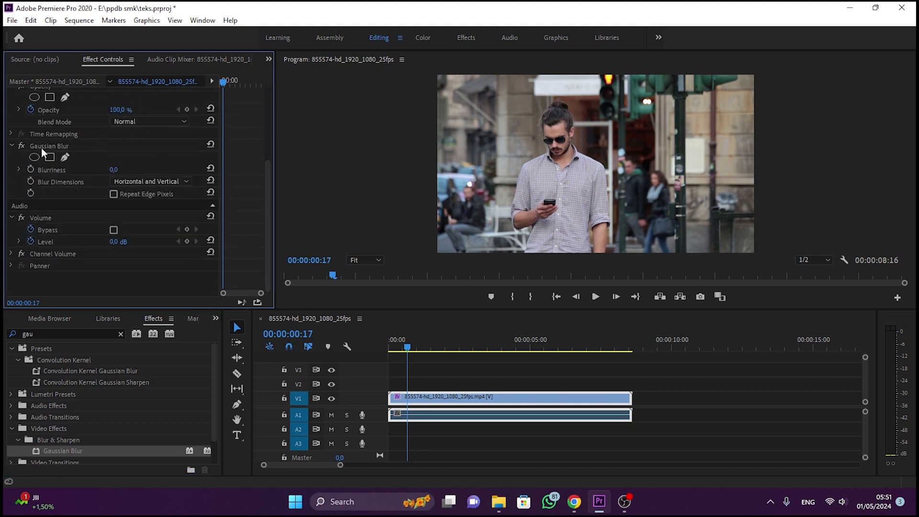
click(66, 157)
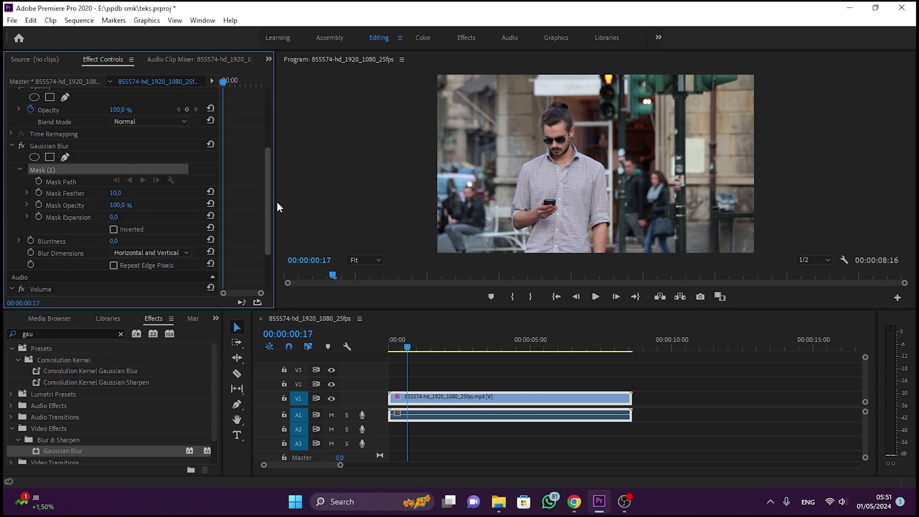
Place mask points from the bottom edge up the man's left side and shoulder toward his head
click(521, 253)
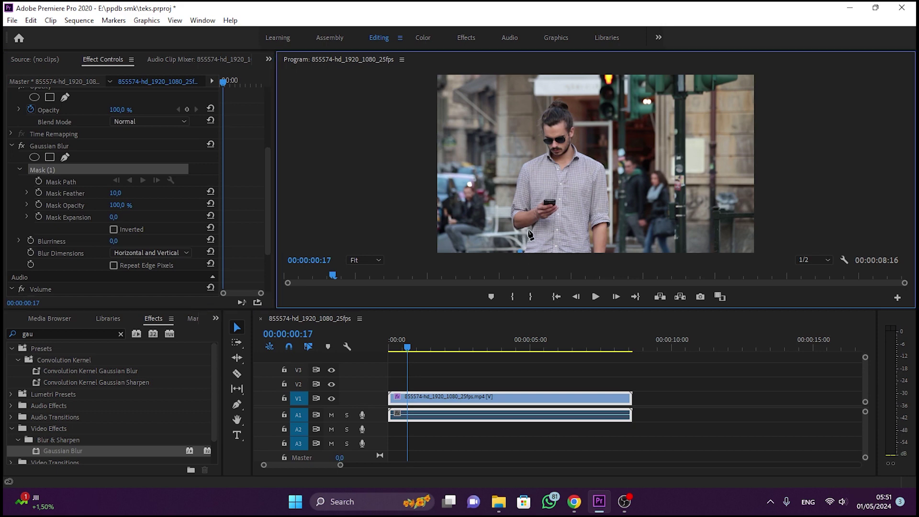
click(528, 230)
click(510, 230)
click(506, 214)
click(513, 175)
click(520, 156)
click(543, 147)
click(529, 122)
click(545, 101)
Trace the mask over the head and down the right side, closing it at the first point
click(566, 92)
click(575, 109)
click(579, 125)
click(577, 143)
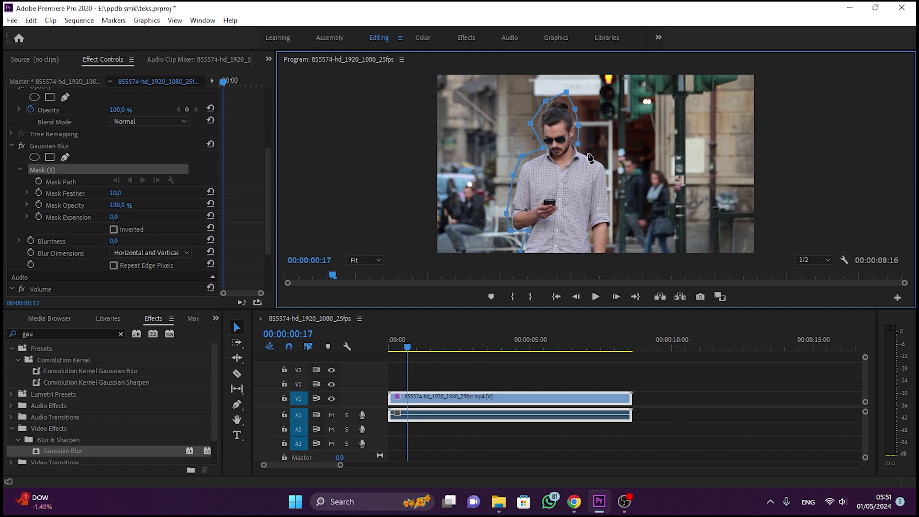
click(596, 156)
click(613, 167)
click(611, 205)
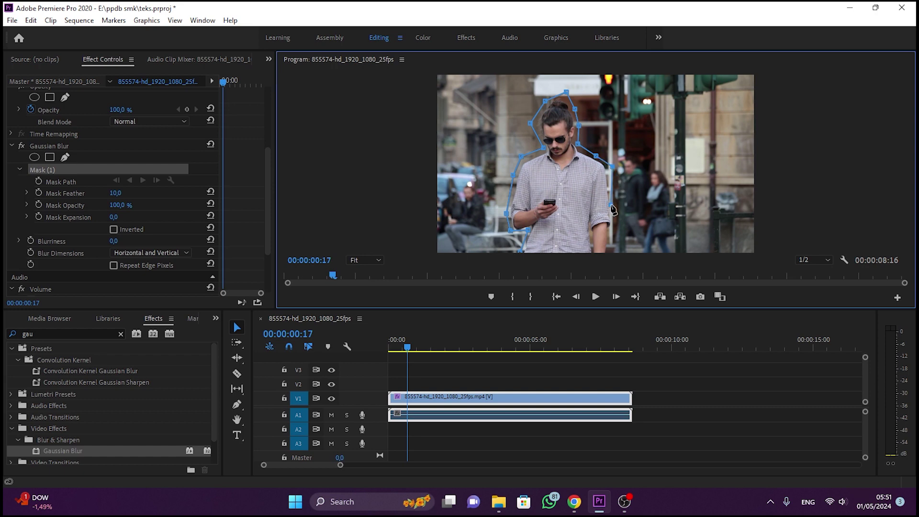
click(614, 234)
click(613, 250)
click(520, 251)
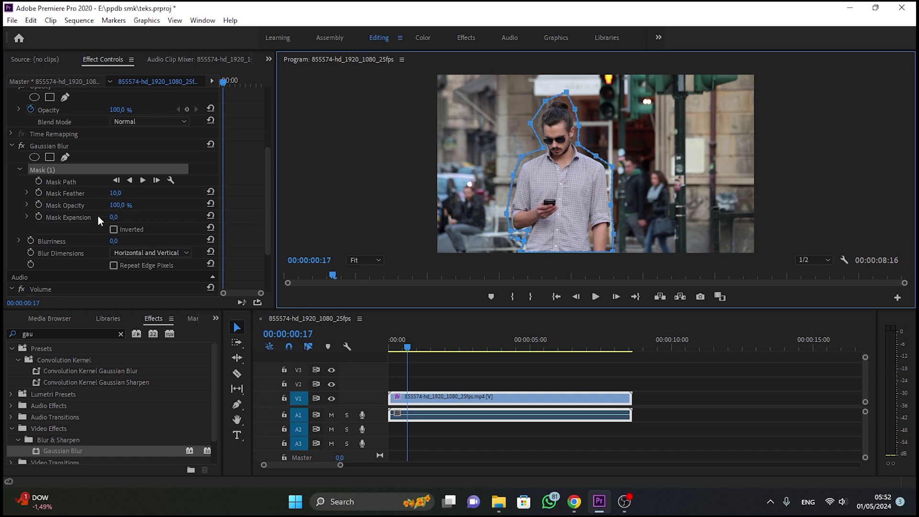
Set Mask (1) feather to 75 and rewind the playhead to 00:00:00:00
drag(115, 193, 118, 193)
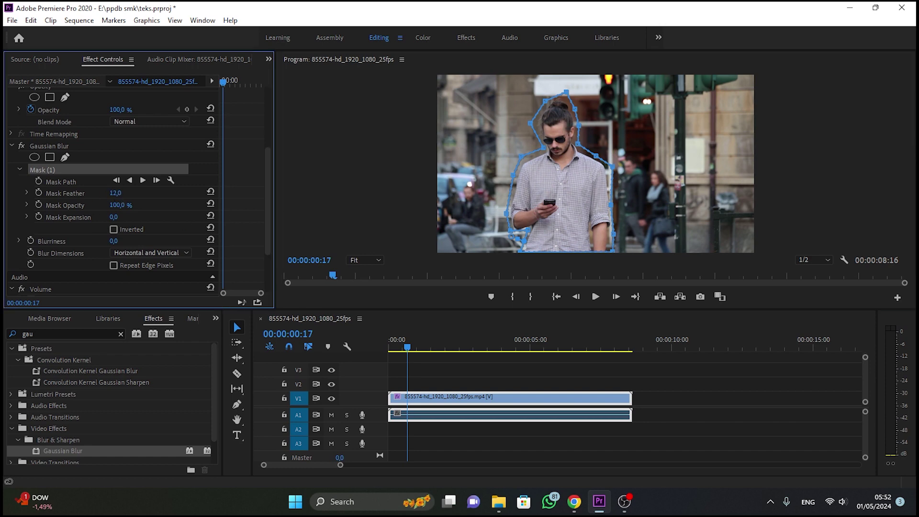
click(116, 193)
text(75)
key(Return)
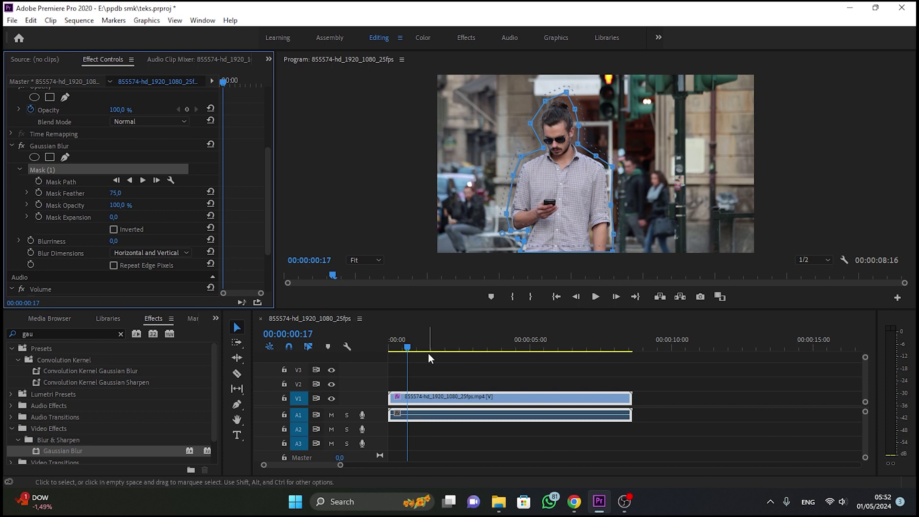
drag(408, 346, 380, 346)
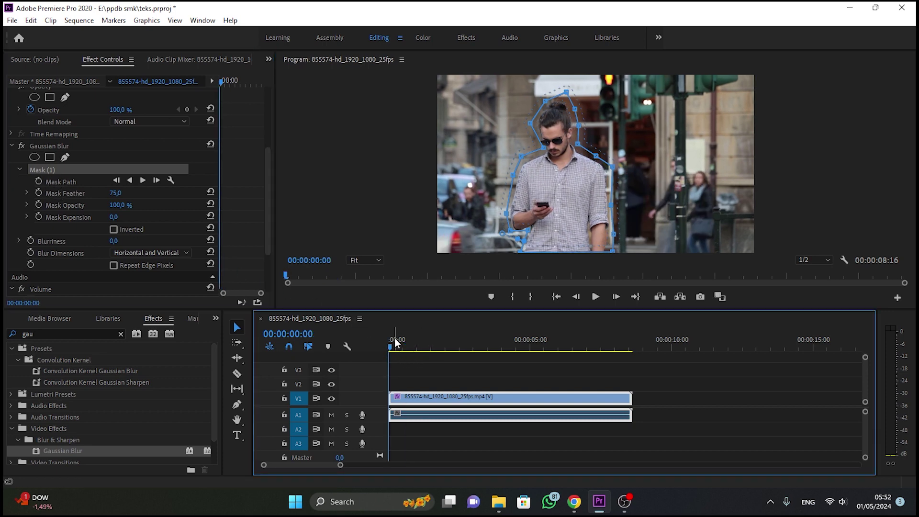
Keyframe the Mask Path and track Mask (1) forward through the clip, then scrub back to review
click(38, 181)
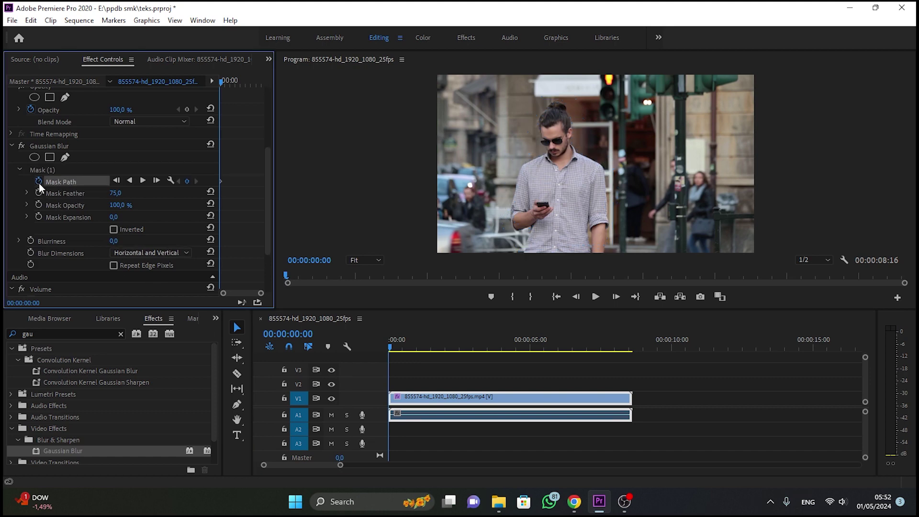
click(142, 180)
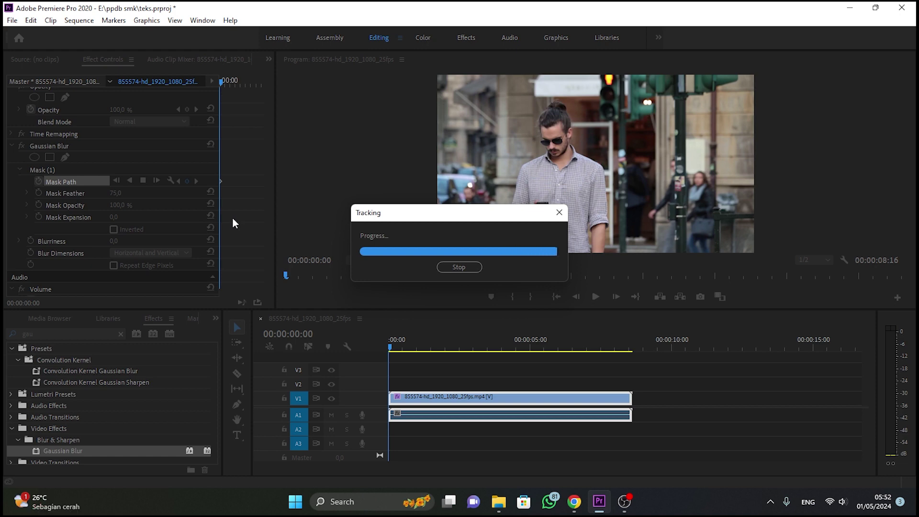
mouse_move(468, 346)
mouse_down()
mouse_move(504, 344)
mouse_move(411, 345)
mouse_up()
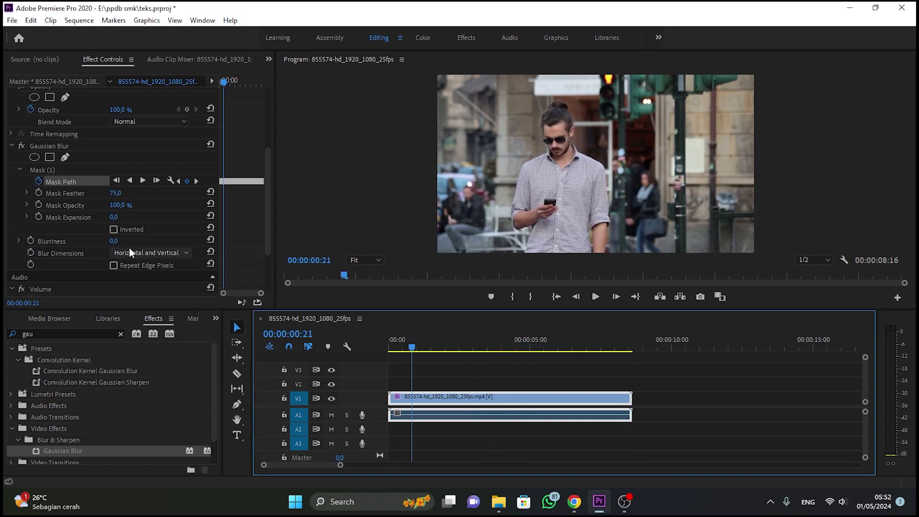
Set the Gaussian Blur blurriness to 50
click(113, 241)
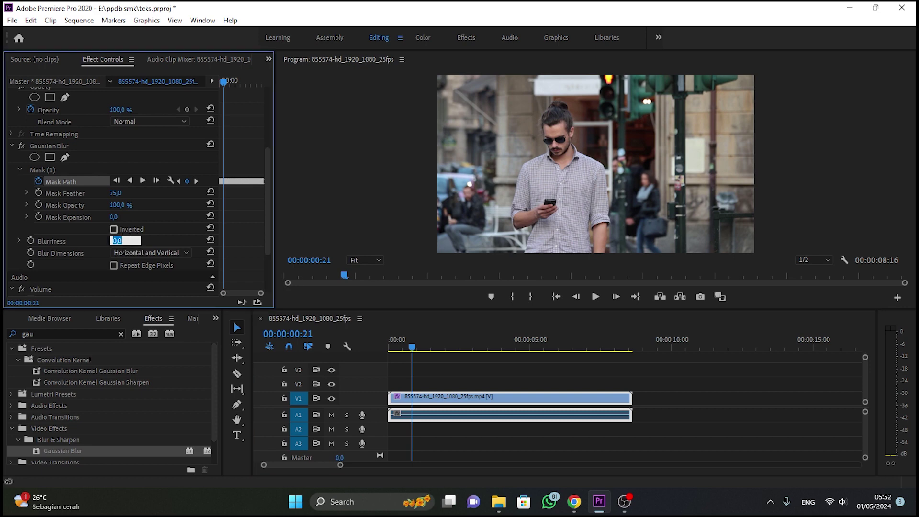
text(50)
key(Return)
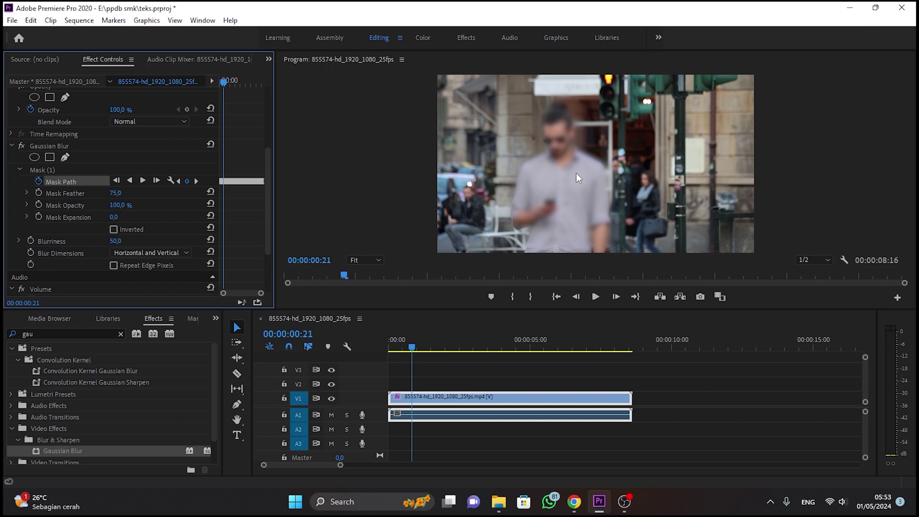
Invert Mask (1), lower blurriness to 30, and play the clip from the start to preview
click(115, 231)
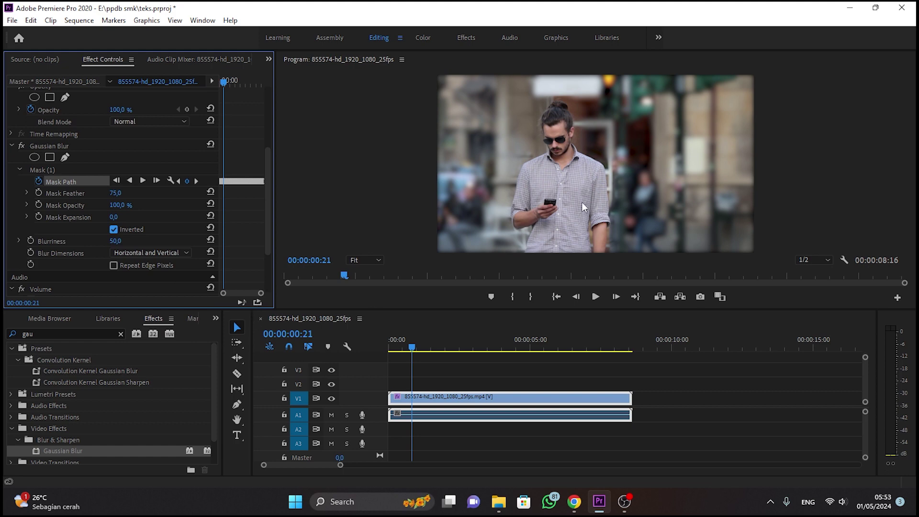
mouse_move(109, 243)
mouse_down()
mouse_move(117, 240)
mouse_move(107, 241)
mouse_up()
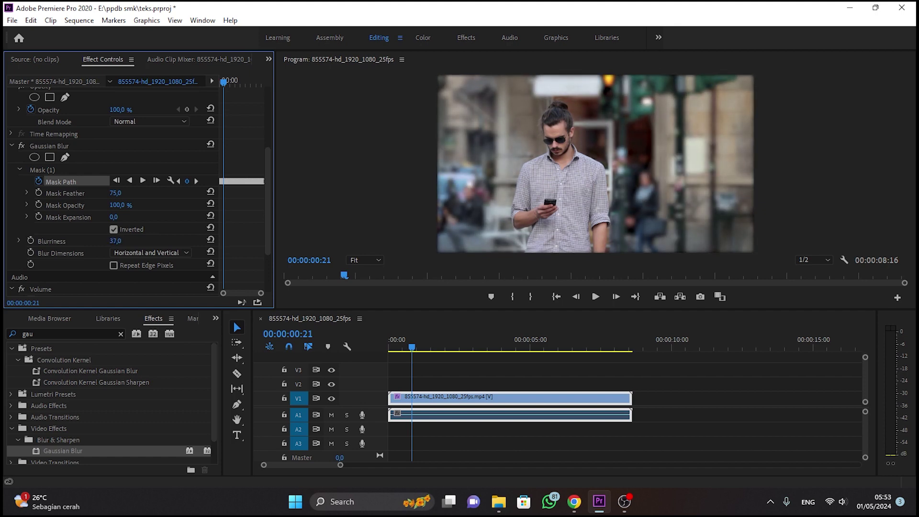
click(115, 240)
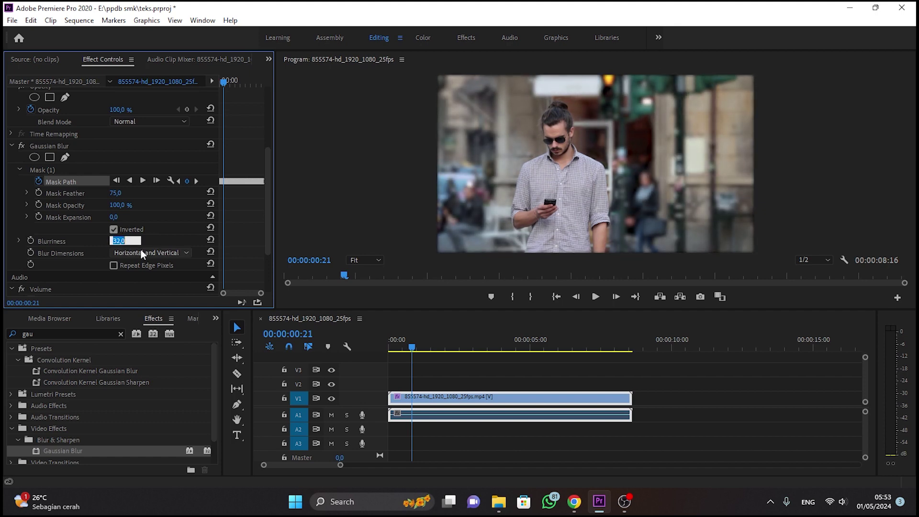
text(30)
key(Return)
click(397, 352)
click(594, 299)
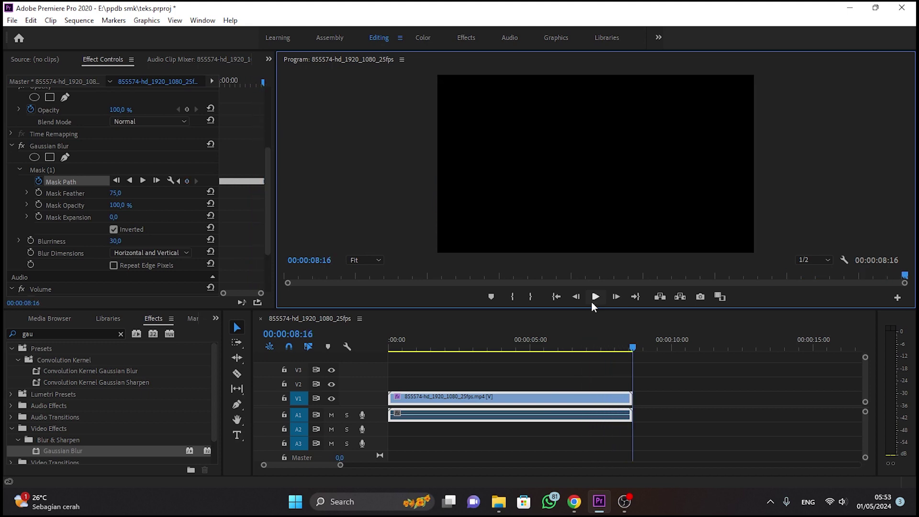
click(468, 347)
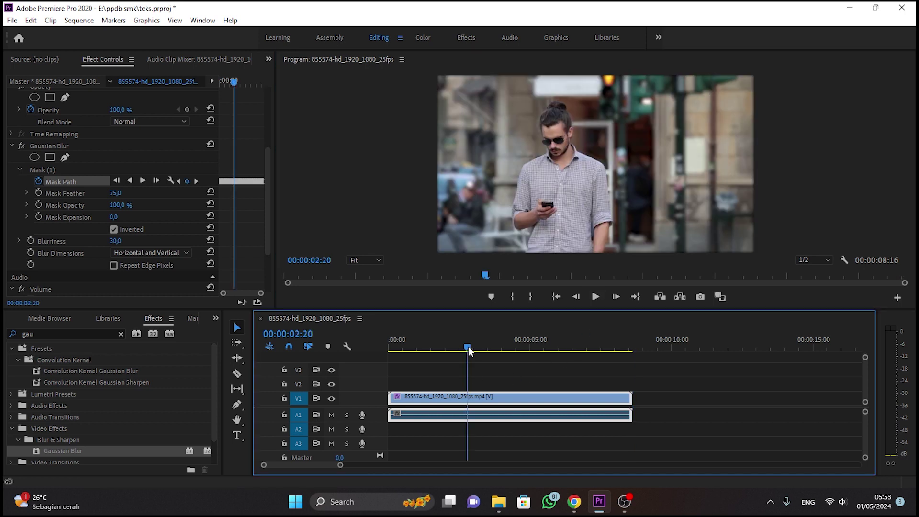